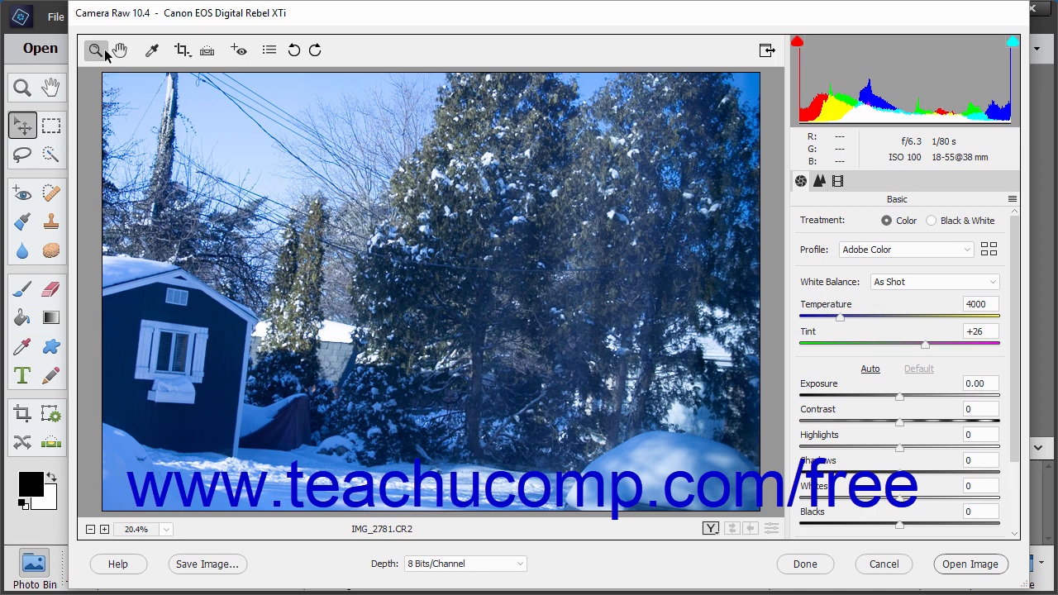
- Zoom the photo preview in and out with the Zoom tool, ending at 25% magnification
left_click(105, 53)
left_click(131, 178)
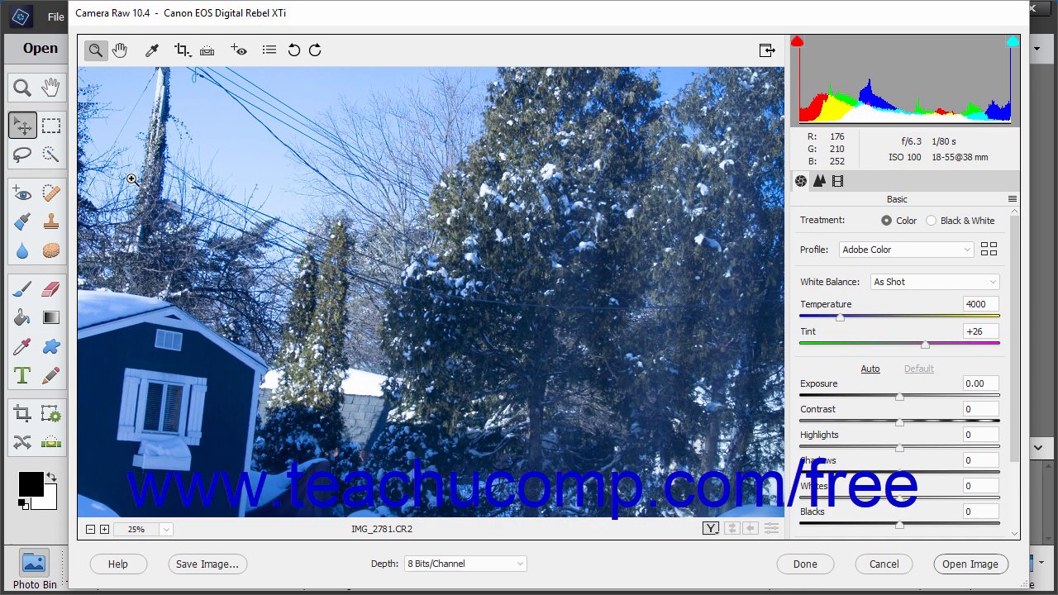
key("alt")
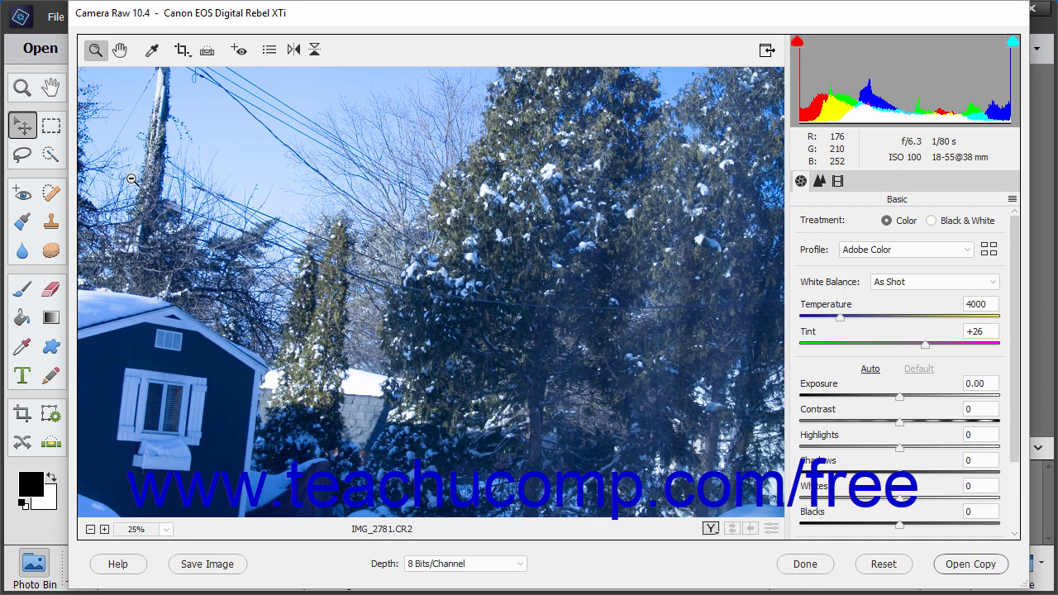
left_click(131, 179, "alt")
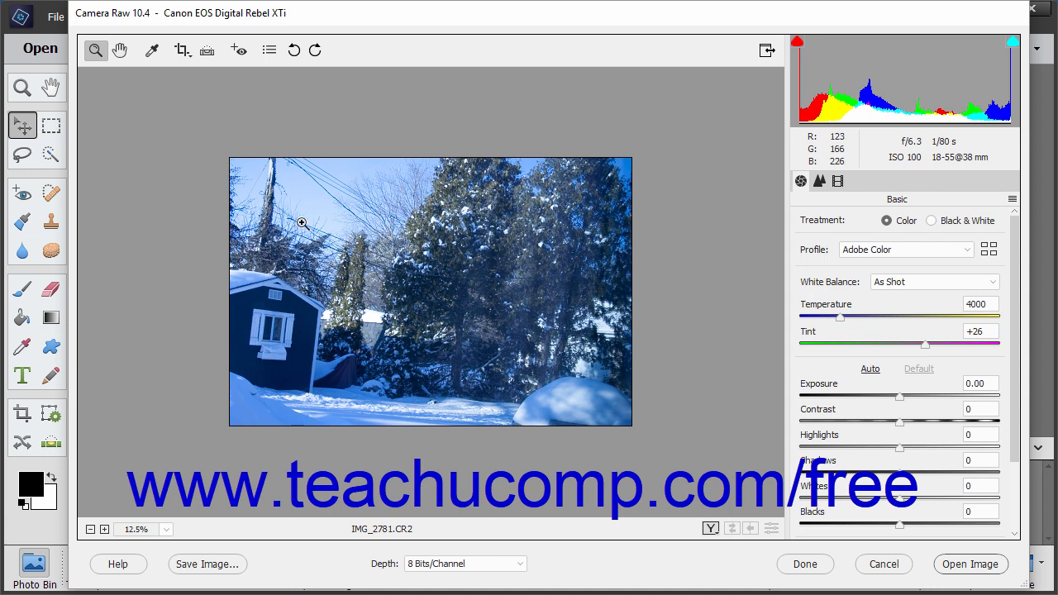
key("space")
key("shift")
left_click(302, 223)
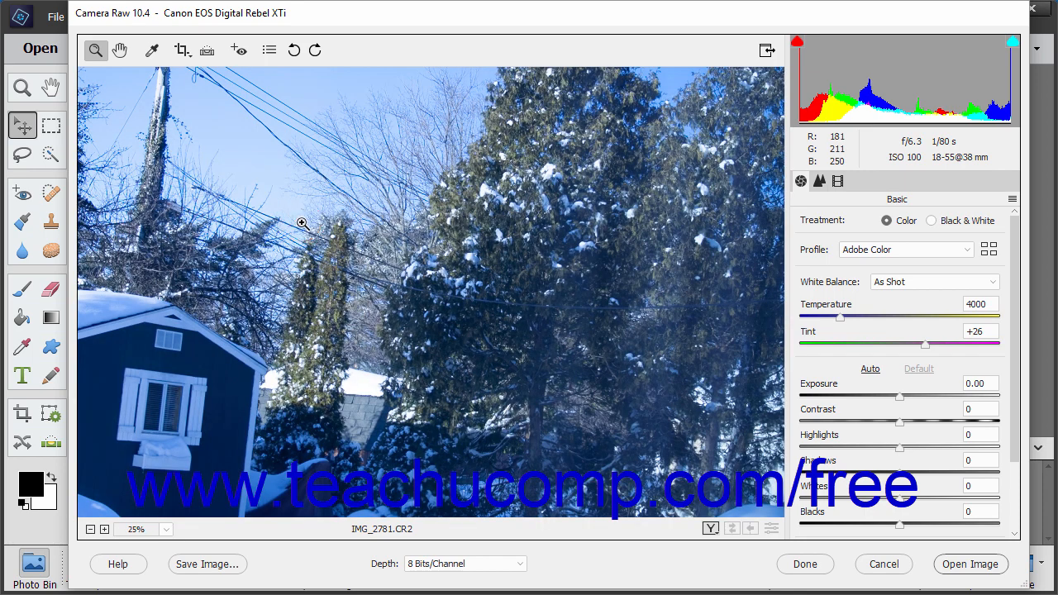
- Pan the zoomed photo preview with the Hand tool
left_click(120, 51)
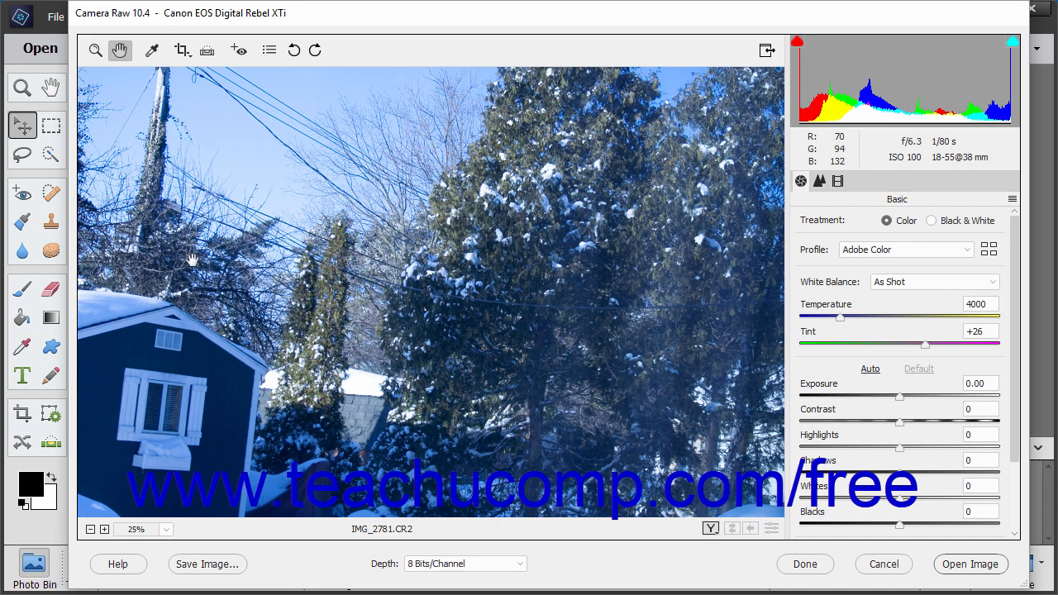
left_click_drag(191, 260, 199, 357)
key("ctrl")
key("alt")
key("shift")
- Set the photo's white balance by sampling the upper part of the utility pole with the White Balance tool
left_click(153, 50)
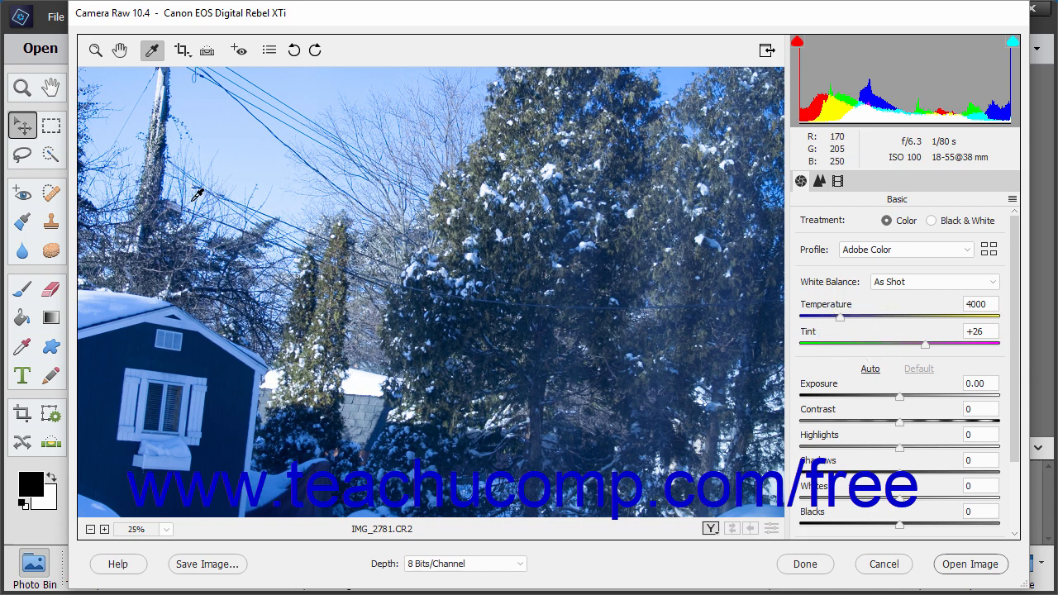
left_click(166, 88)
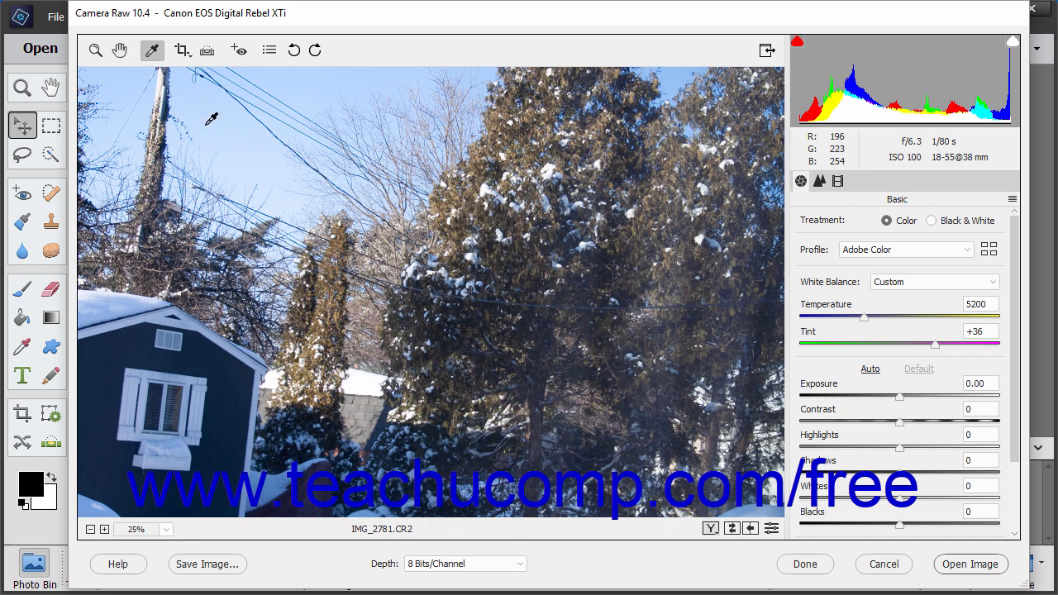
- Crop the photo from its upper-left corner to just past the large middle tree, and undo the crop
left_click(180, 52)
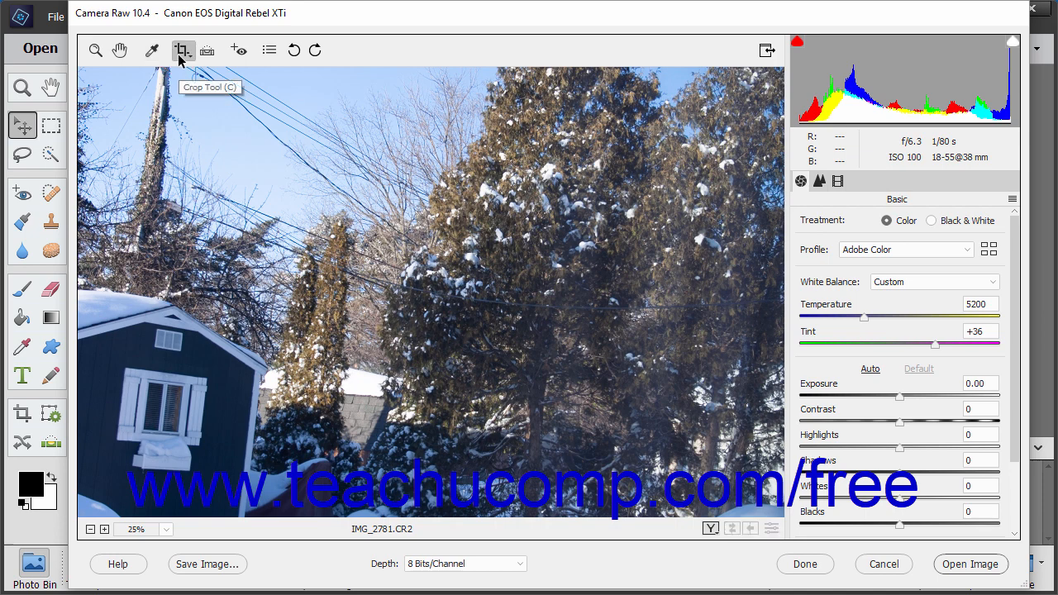
left_click(167, 529)
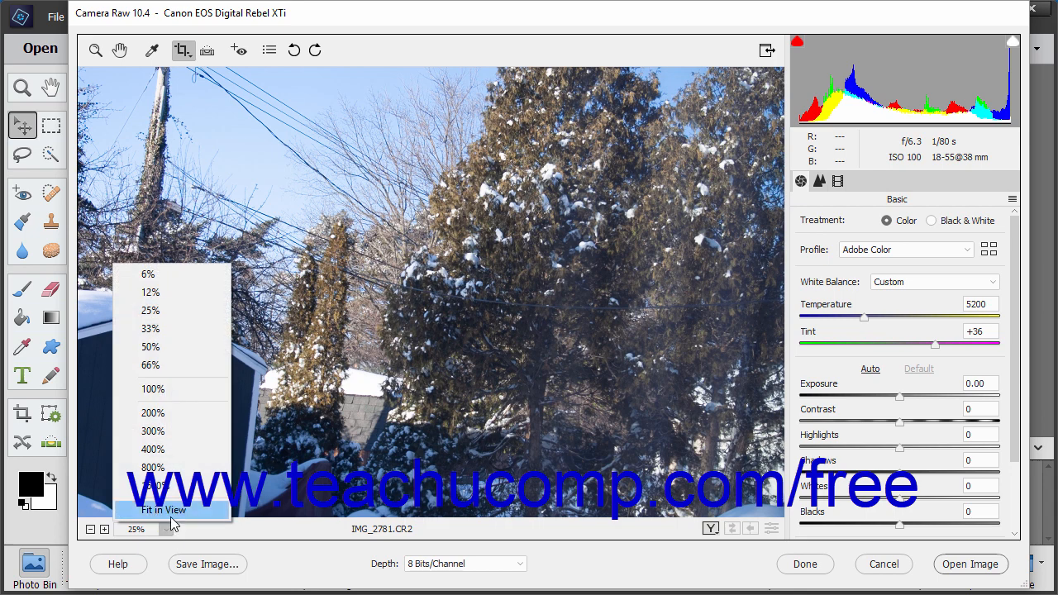
left_click(170, 510)
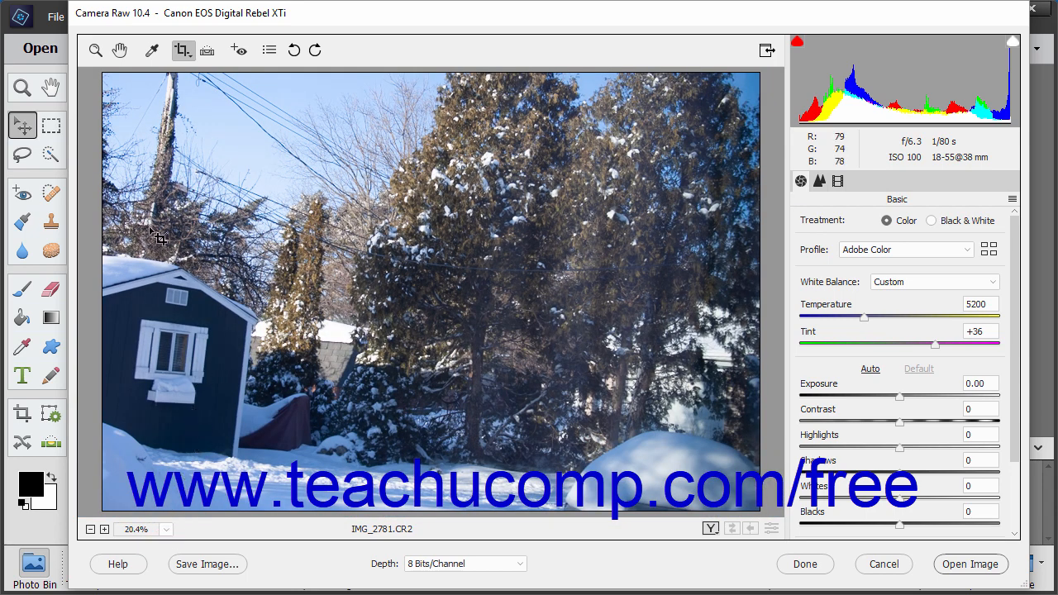
left_click_drag(103, 73, 586, 493)
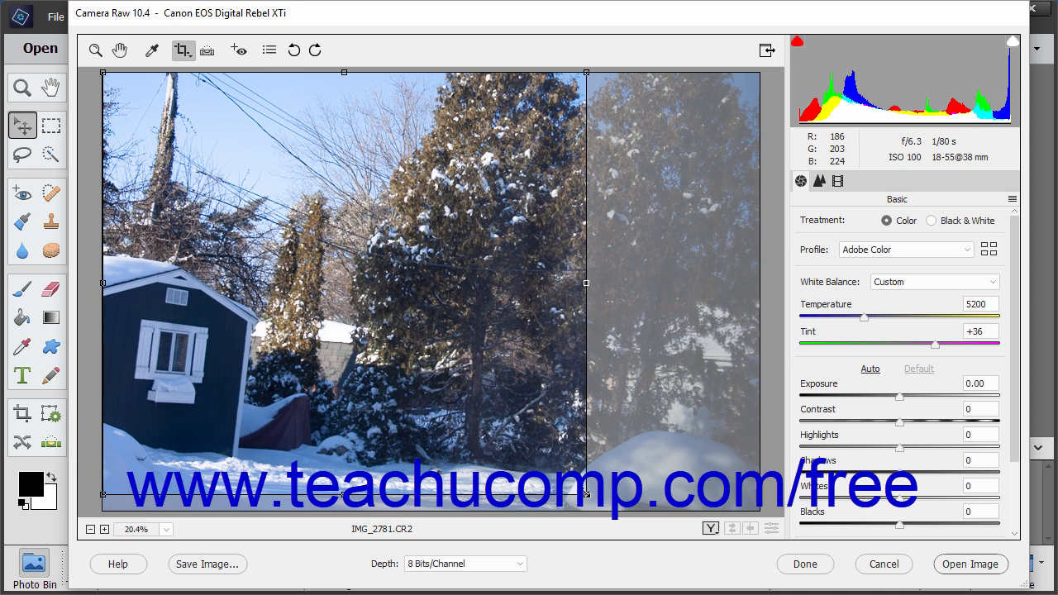
key("z")
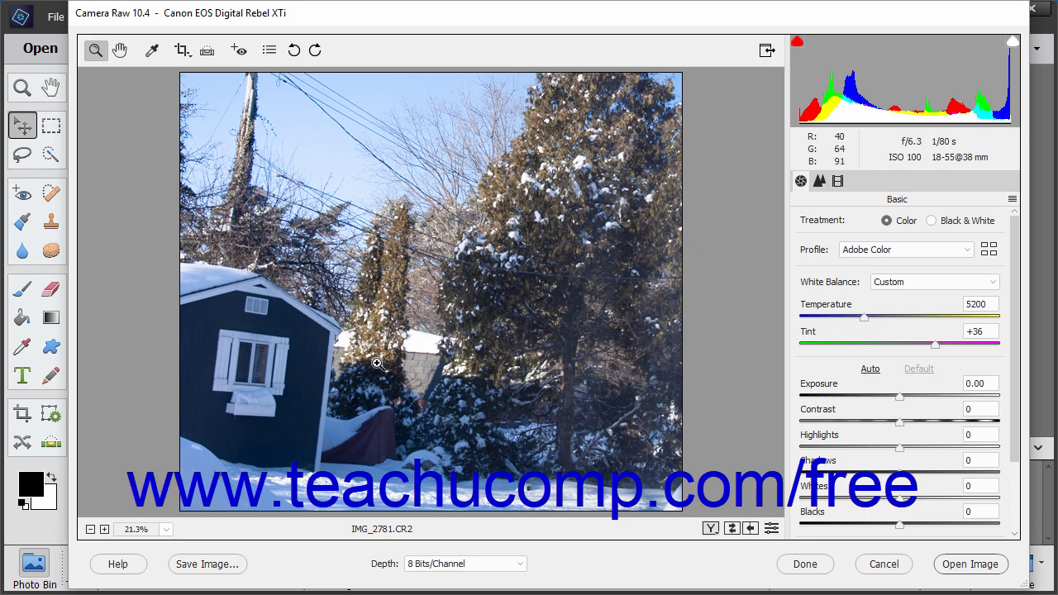
key("ctrl+z")
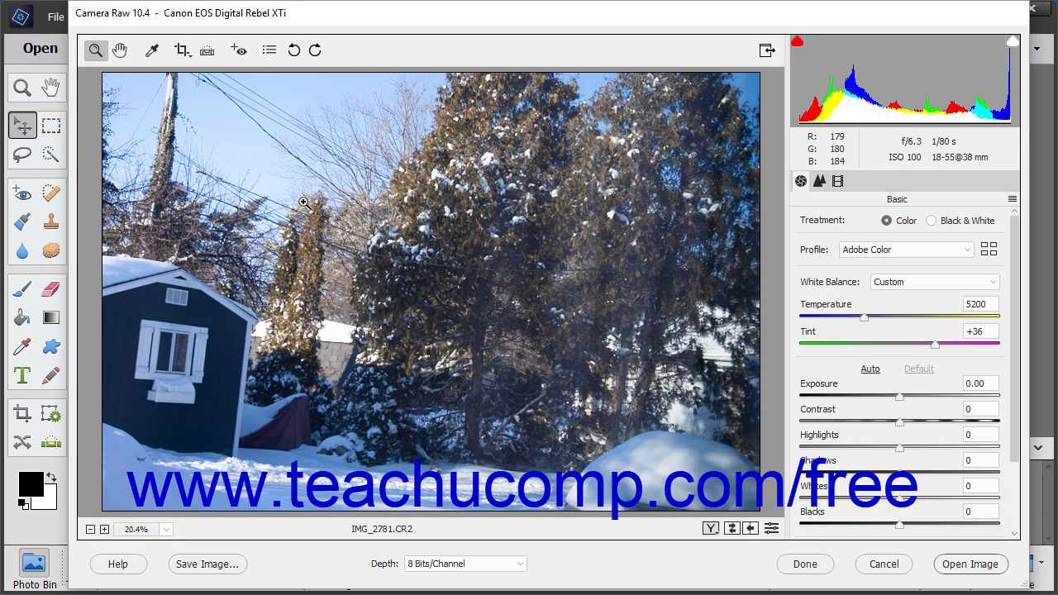
- Examine the Crop tool's custom ratio settings and cancel without changing them
left_click(182, 51)
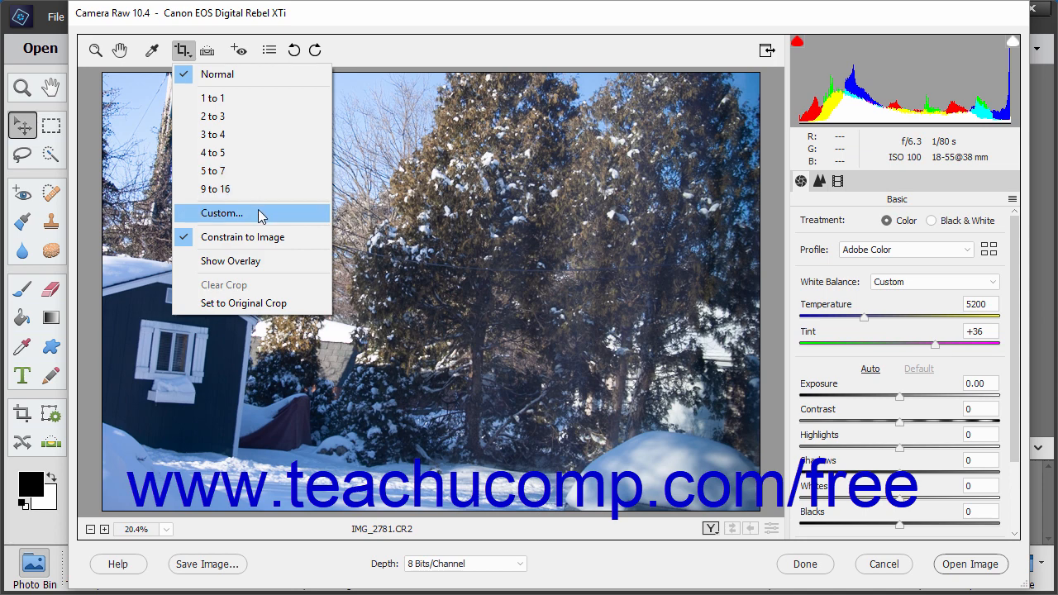
left_click(221, 213)
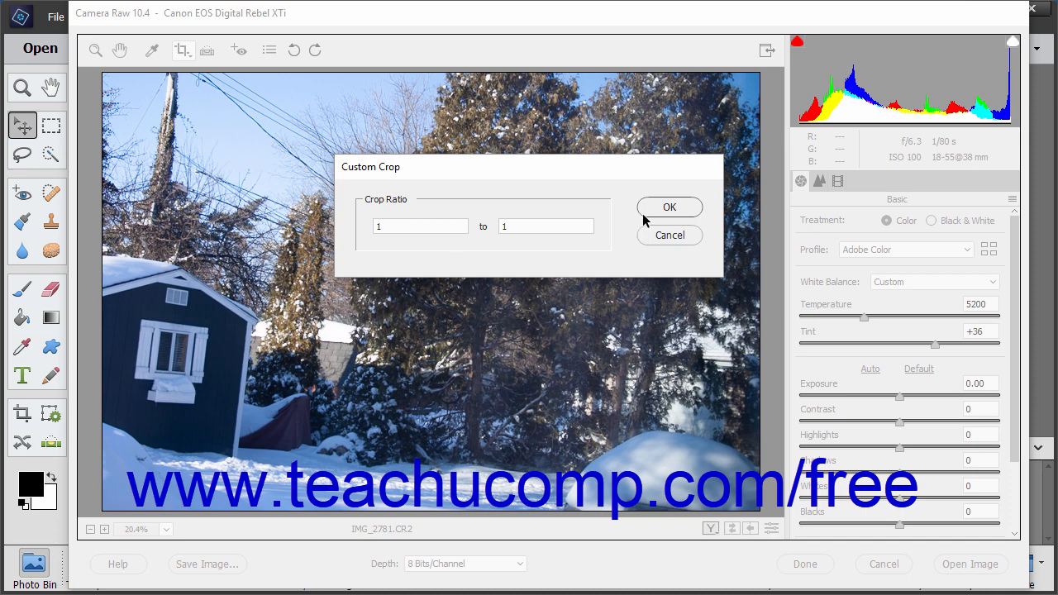
left_click(669, 235)
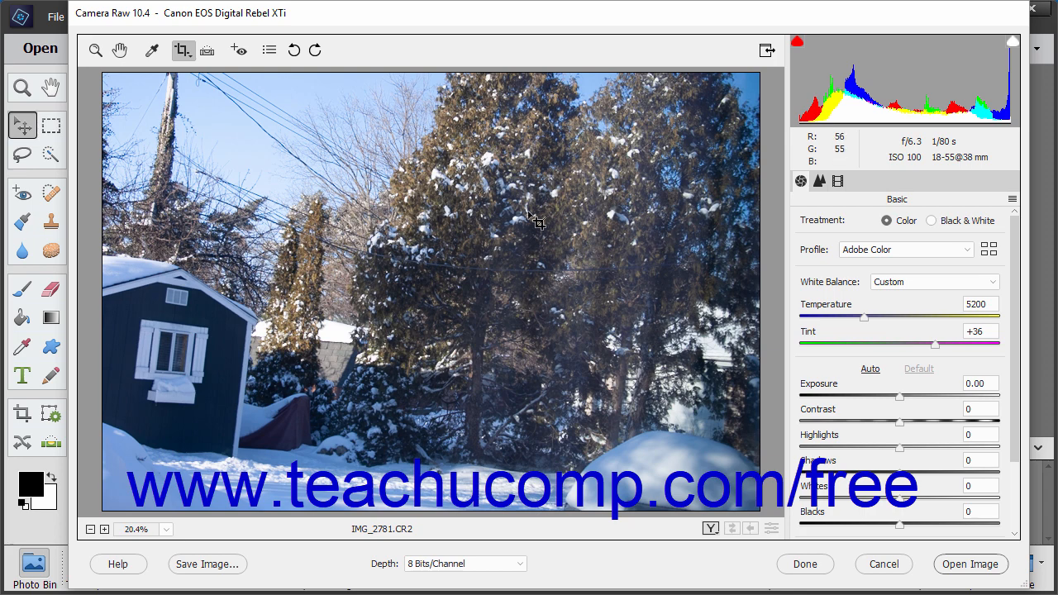
- Turn on the crop overlay and draw a crop box from the photo's upper-left corner to just past the large middle tree
left_click(190, 56)
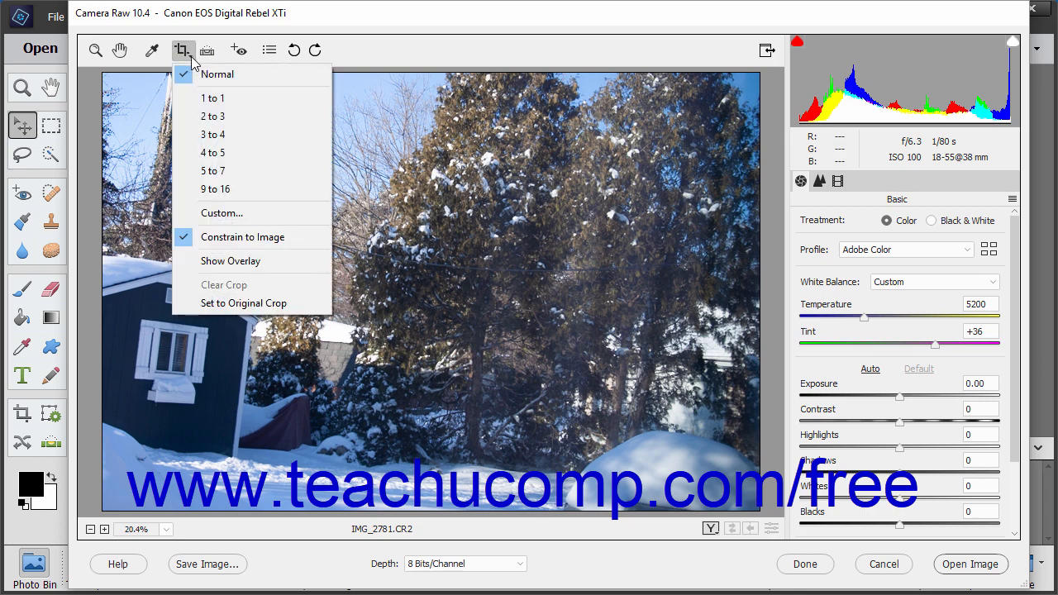
left_click(243, 261)
left_click_drag(104, 73, 568, 505)
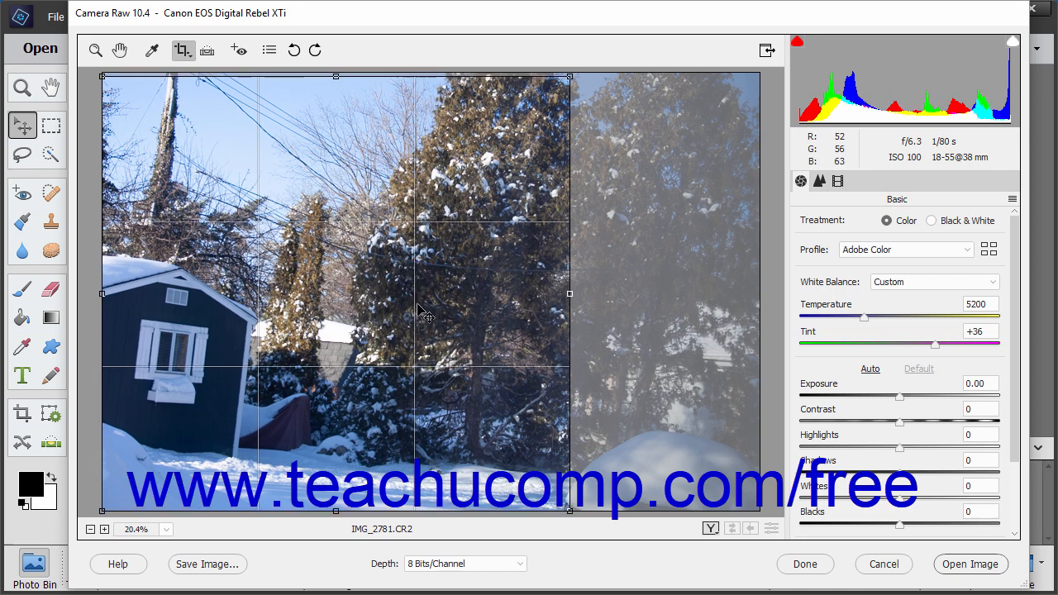
- Reposition the crop box at the photo's upper-left corner, make it wider and shorter, and rotate it slightly clockwise
left_click_drag(418, 293, 584, 312)
left_click_drag(500, 296, 407, 275)
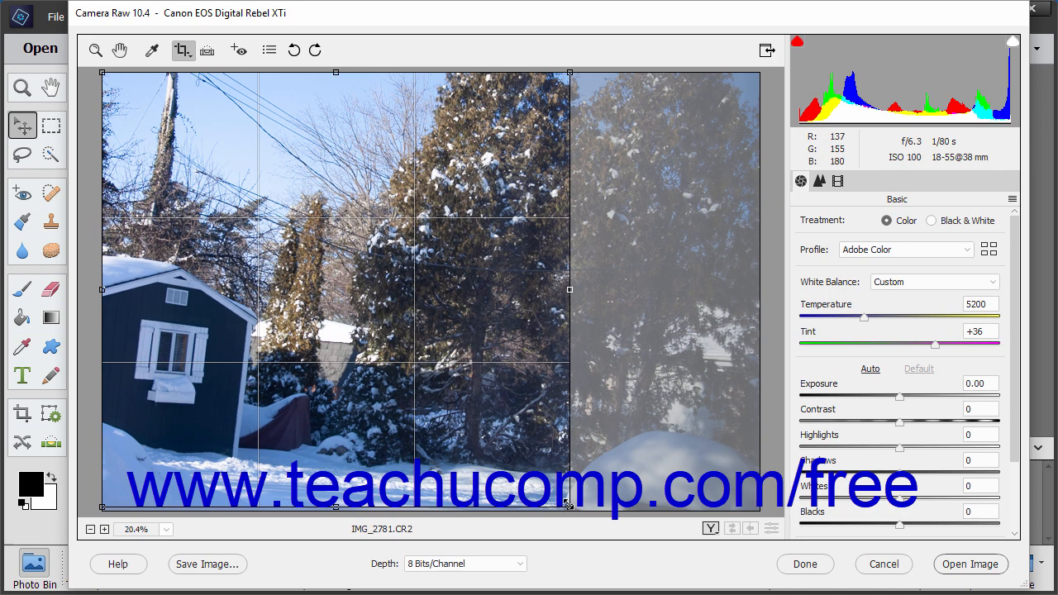
left_click_drag(567, 505, 608, 474)
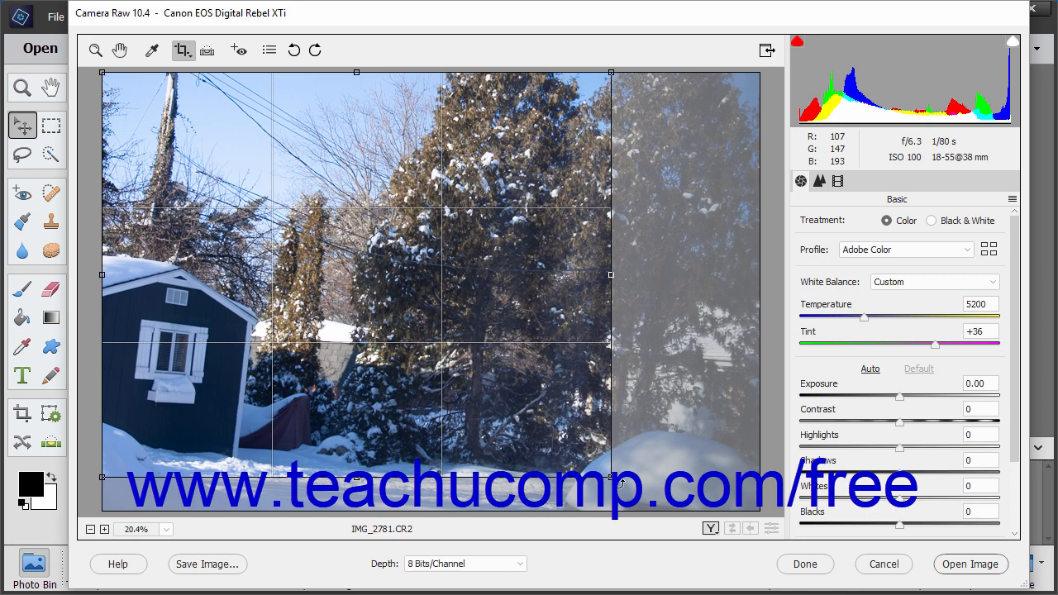
left_click_drag(618, 483, 597, 516)
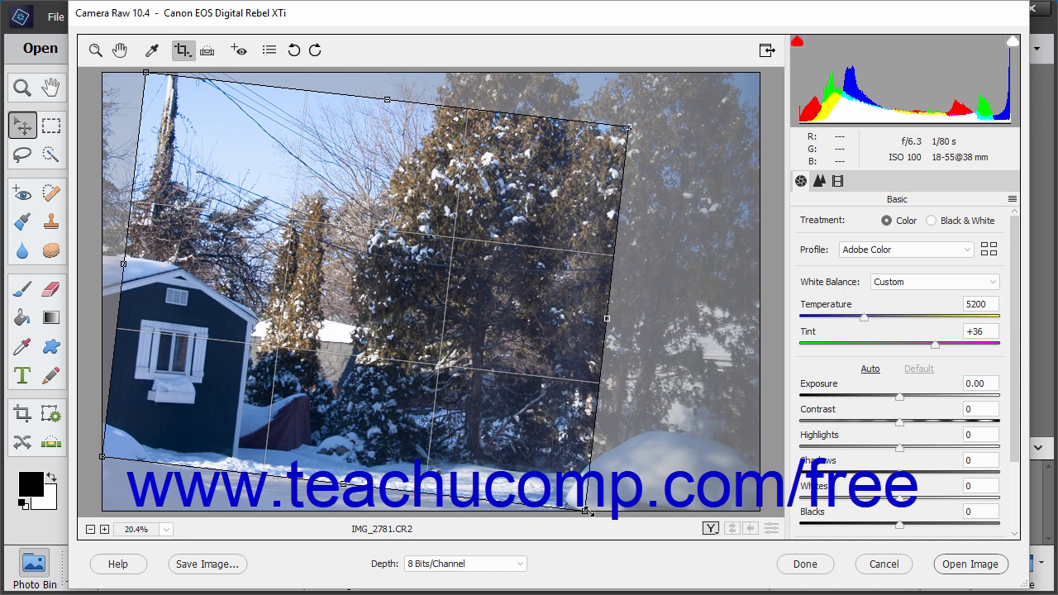
- Clear the crop from the photo and turn off the crop overlay
left_click(187, 54)
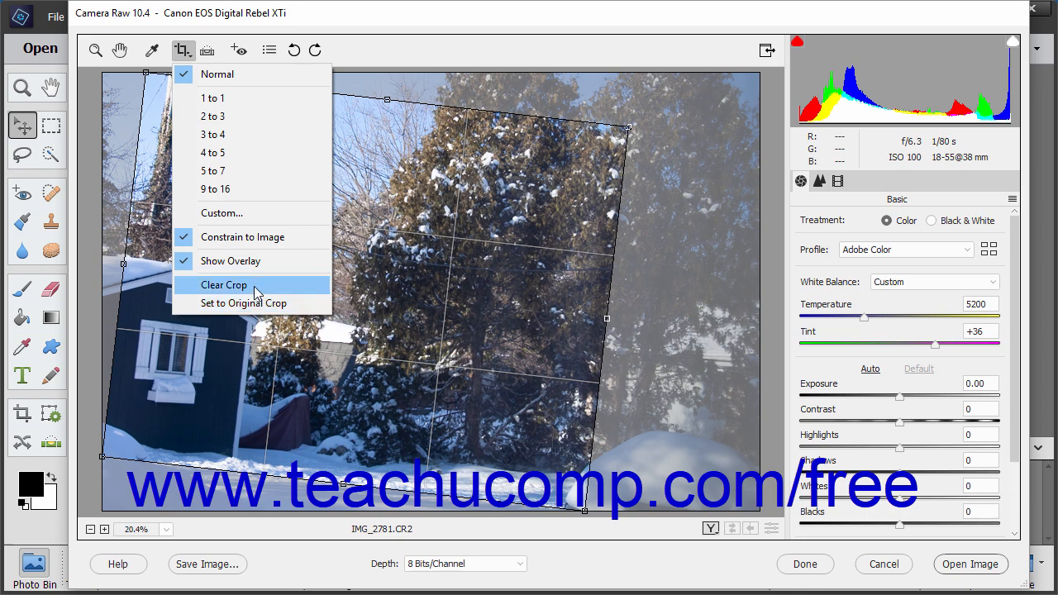
left_click(252, 284)
left_click(185, 52)
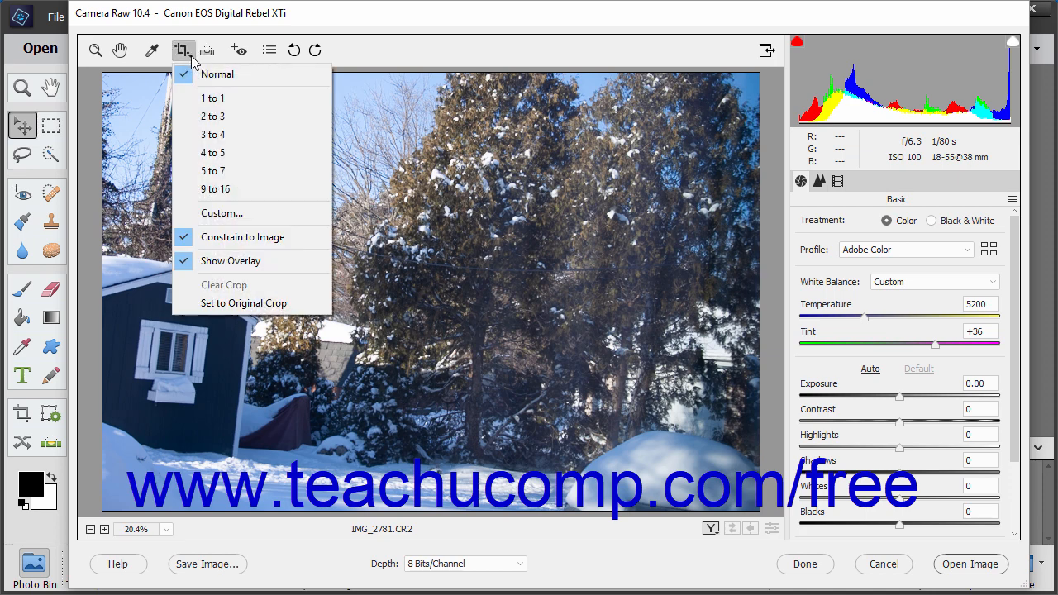
left_click(233, 261)
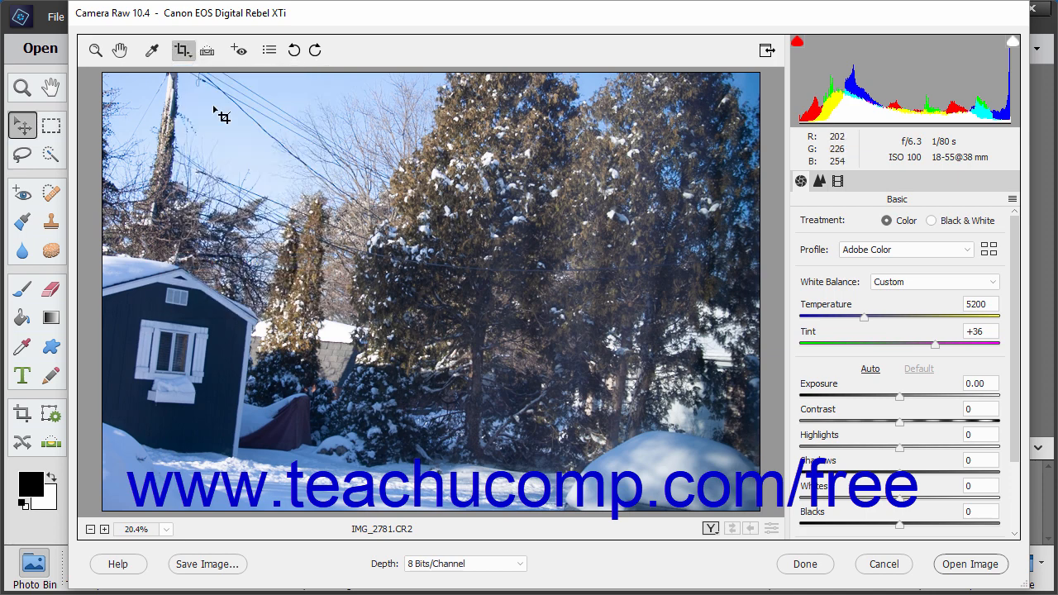
- Straighten the photo along a line sloping down across the snowy ground from the left edge, and apply the resulting crop
left_click(209, 51)
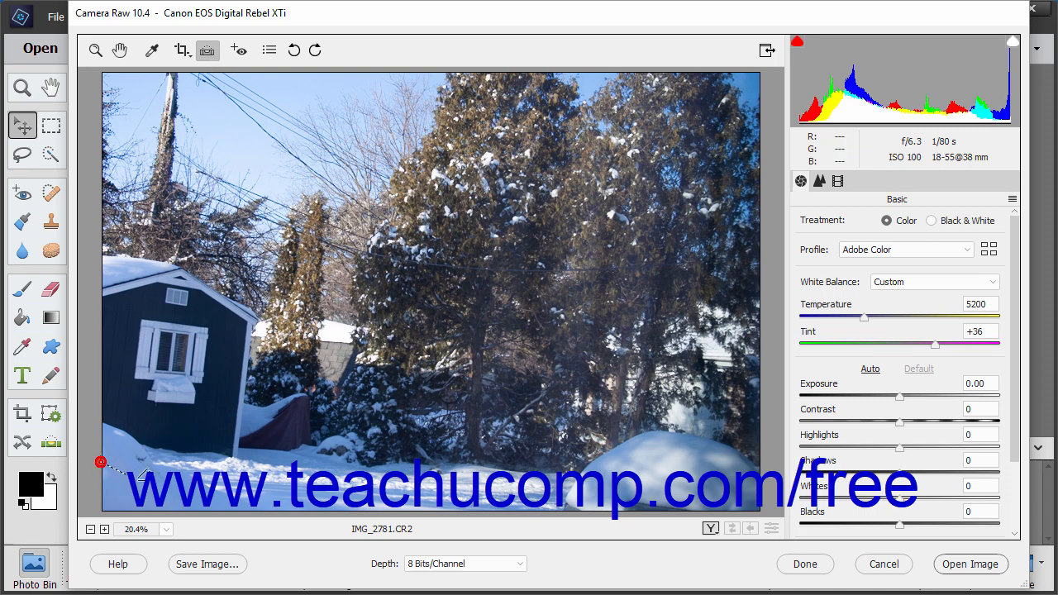
left_click_drag(101, 462, 460, 512)
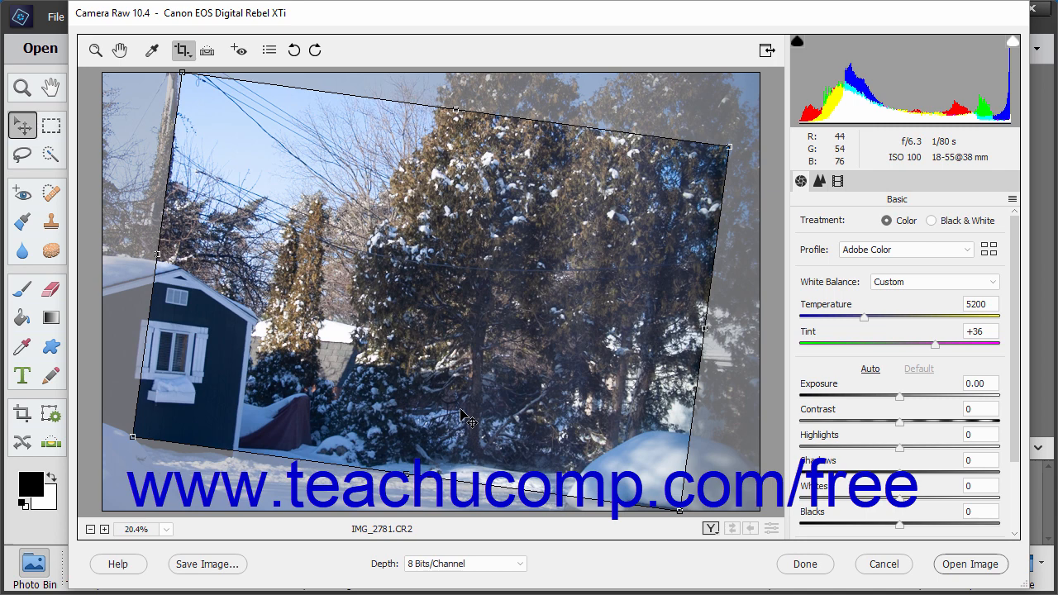
key("z")
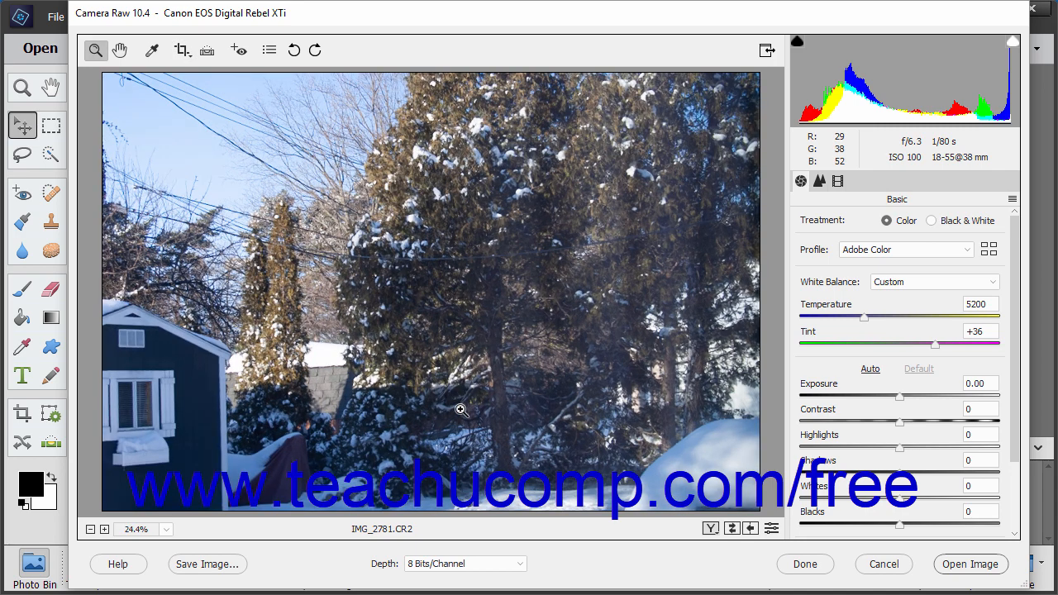
- Try Red Eye Removal on an area of the large middle tree and dismiss the error
left_click(238, 50)
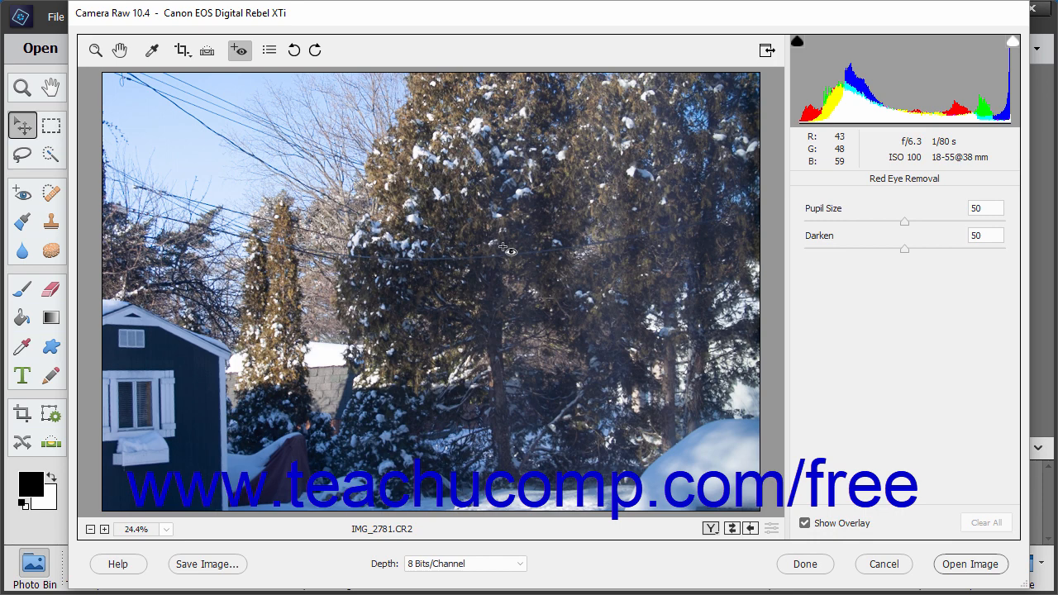
left_click_drag(443, 198, 498, 286)
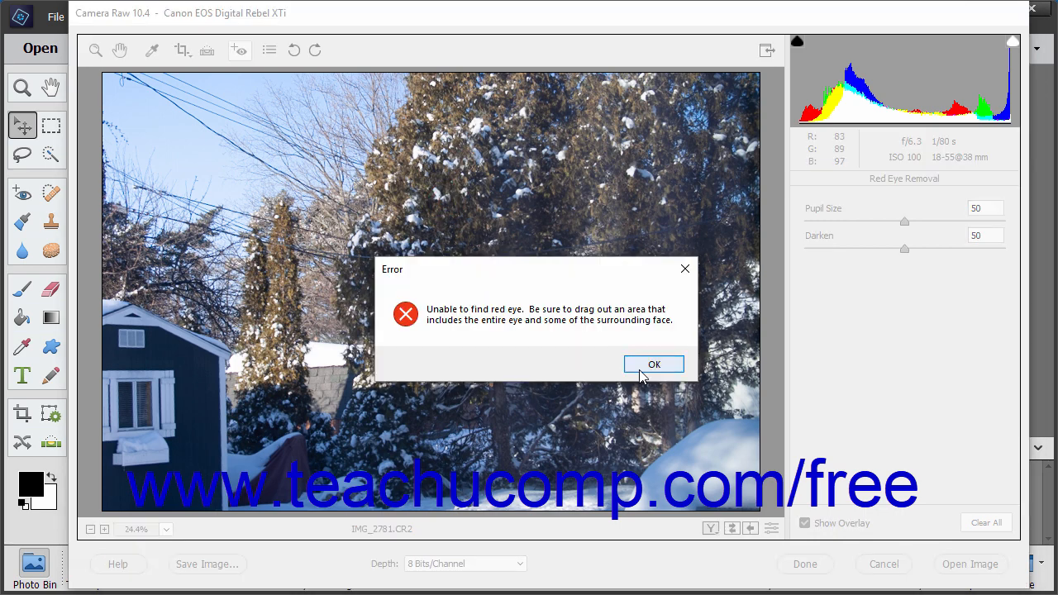
left_click(652, 364)
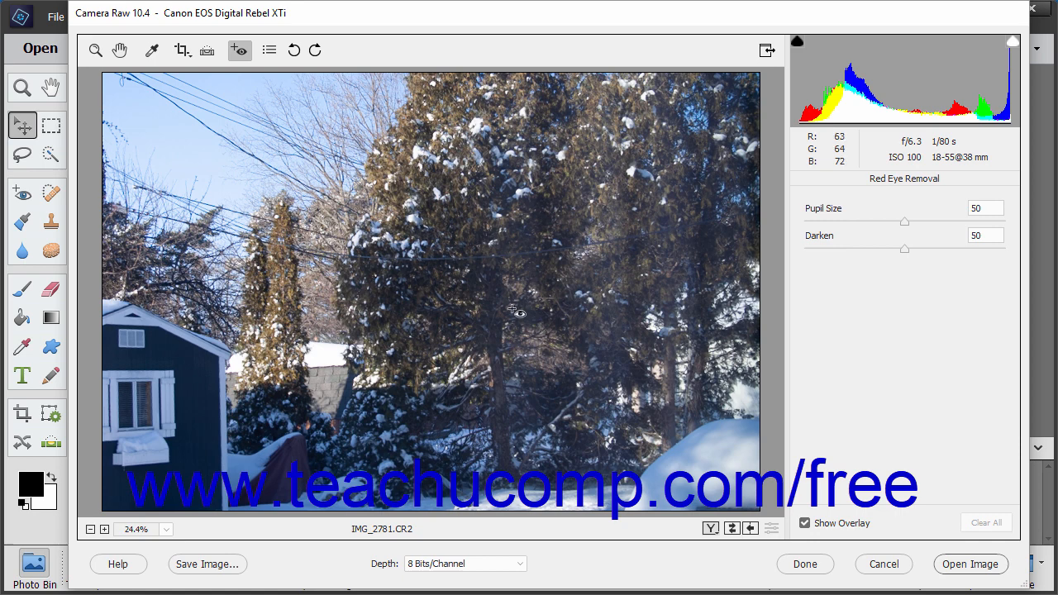
- Open the Camera Raw preferences and examine the choices for where image settings are saved and which images get sharpening
left_click(263, 53)
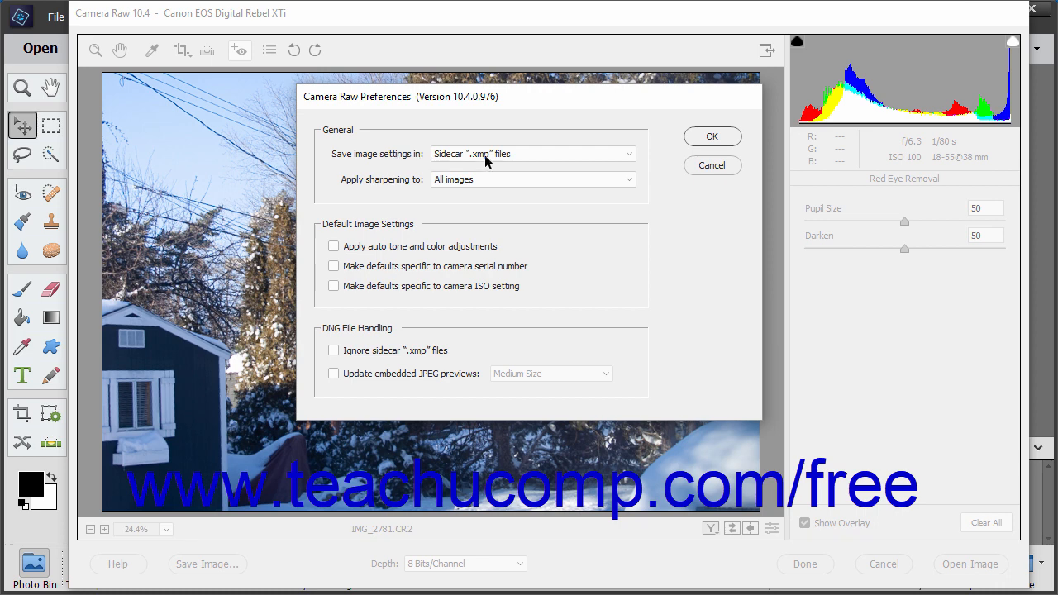
left_click(630, 159)
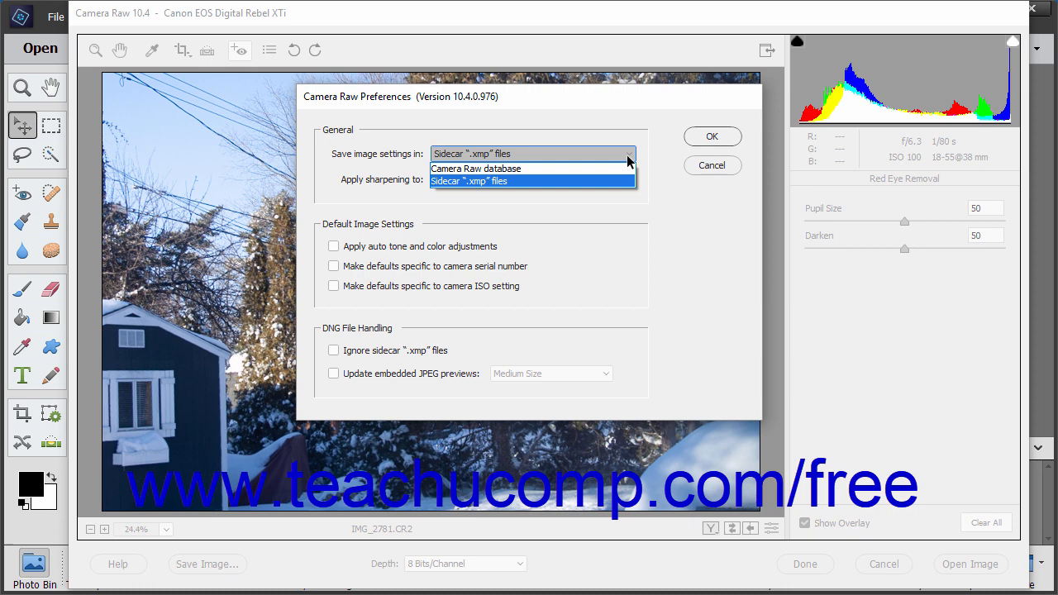
left_click(650, 157)
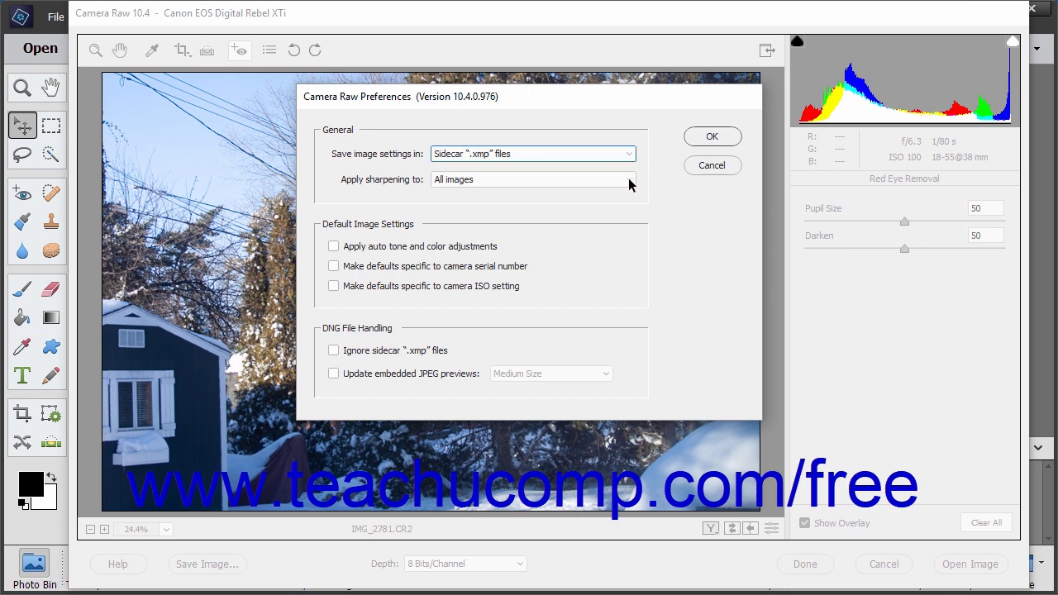
left_click(627, 182)
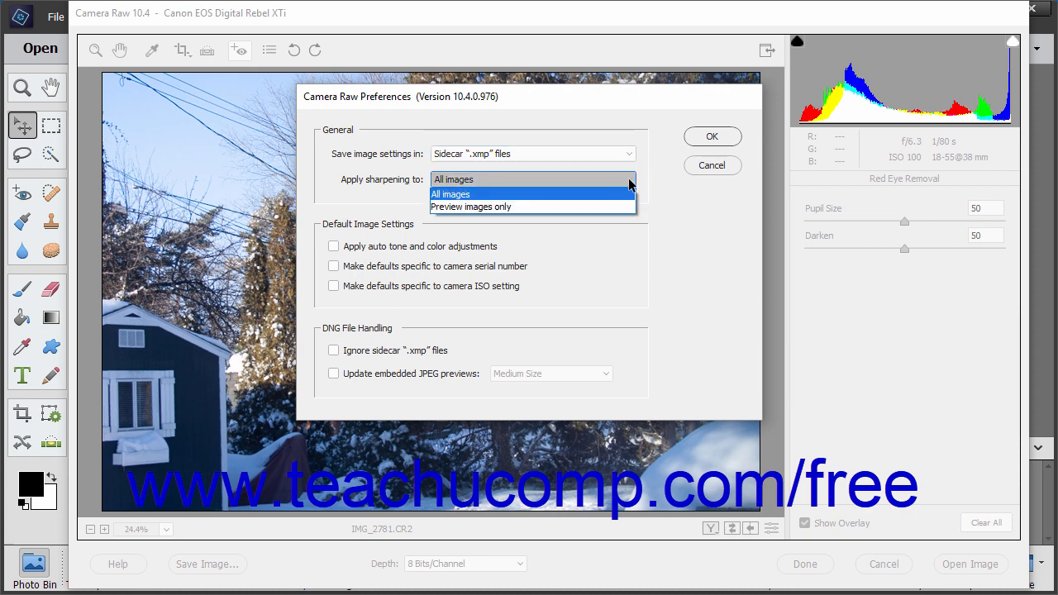
left_click(657, 187)
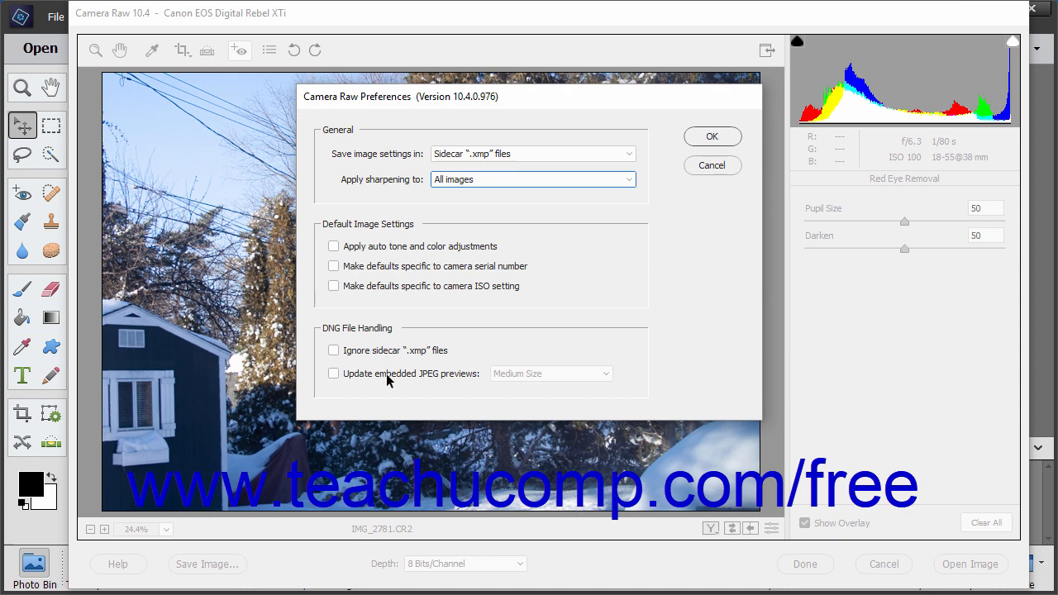
- Turn on updating of embedded JPEG previews, view its size choices, turn it back off and close the preferences
left_click(335, 375)
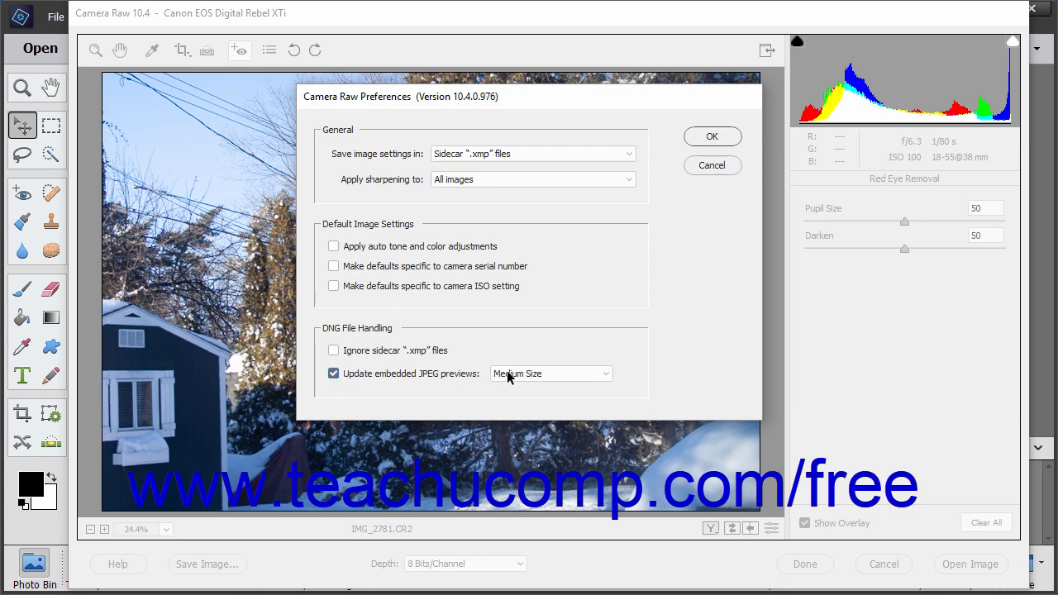
left_click(604, 371)
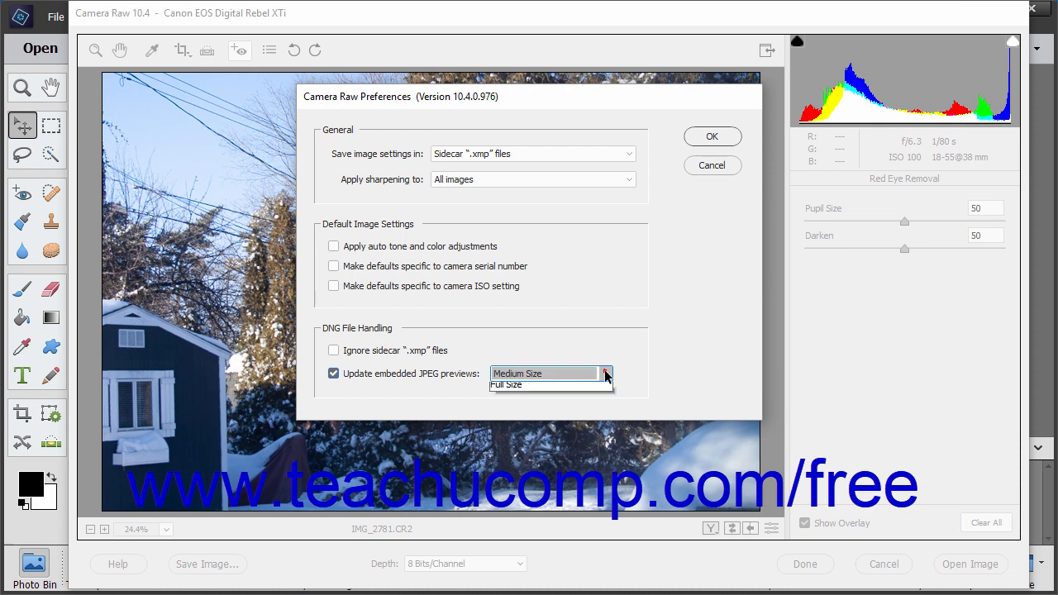
left_click(628, 336)
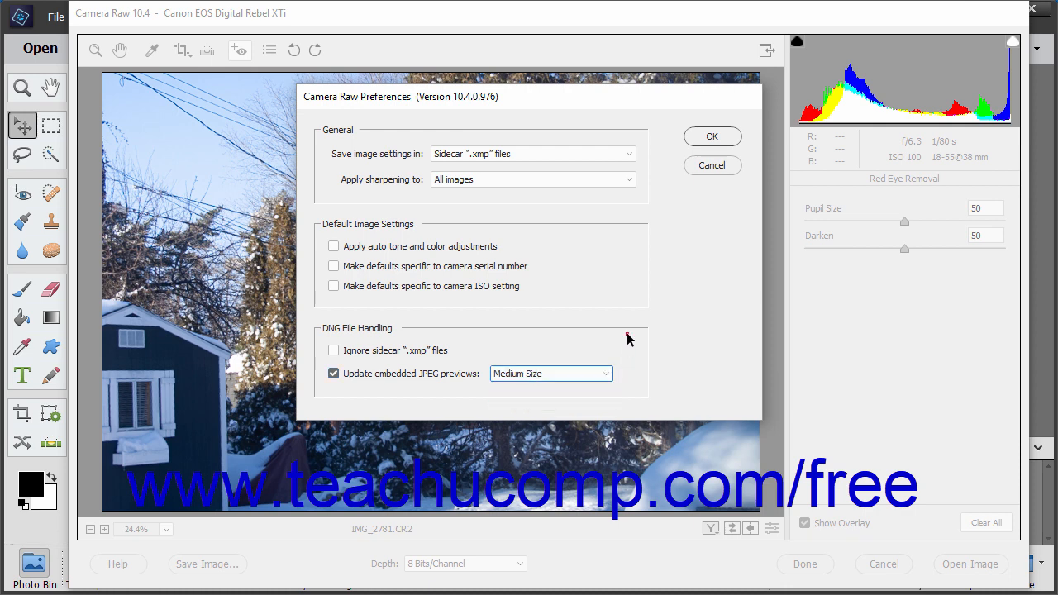
left_click(334, 373)
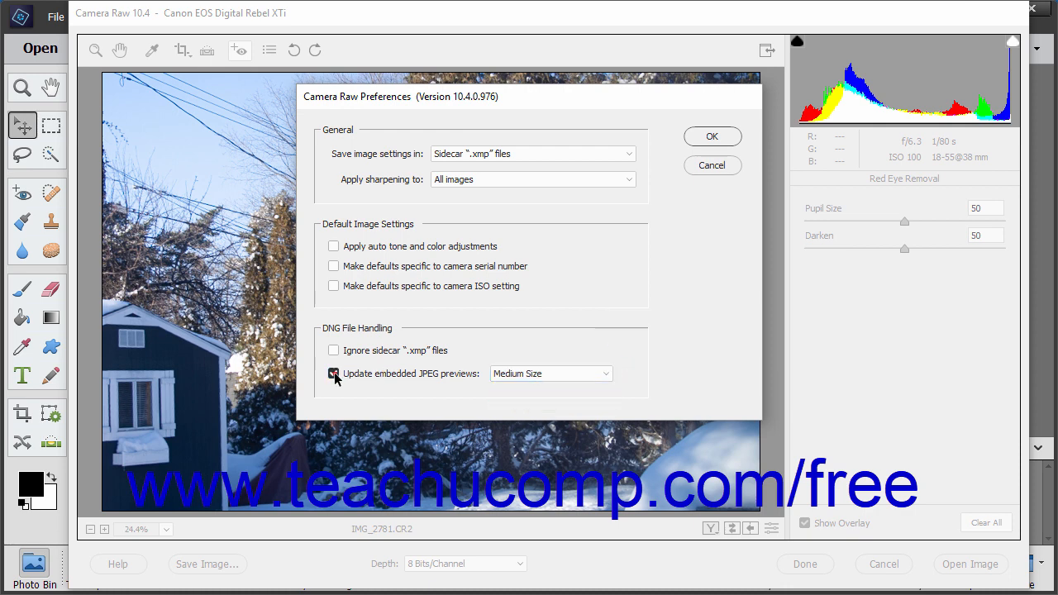
left_click(700, 137)
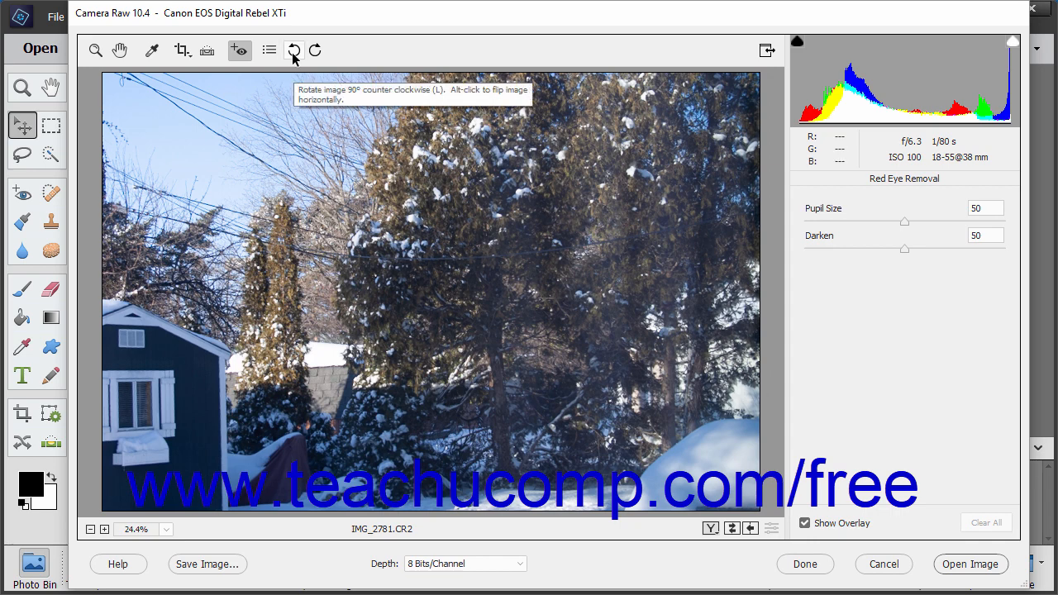
- Rotate the photo 90° counterclockwise and back, and 90° clockwise and back to its upright orientation
left_click(294, 51)
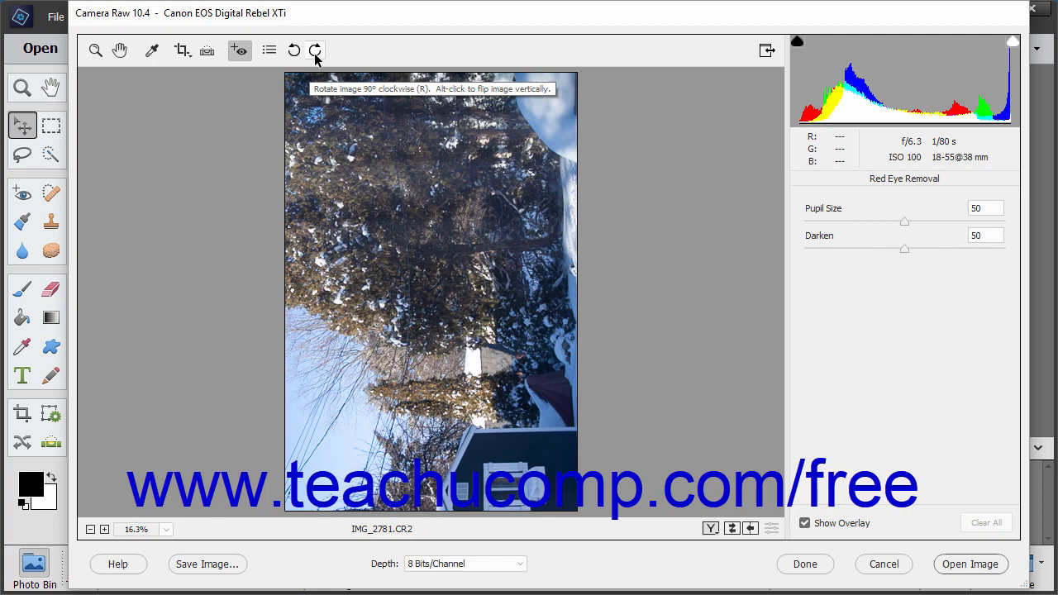
left_click(314, 53)
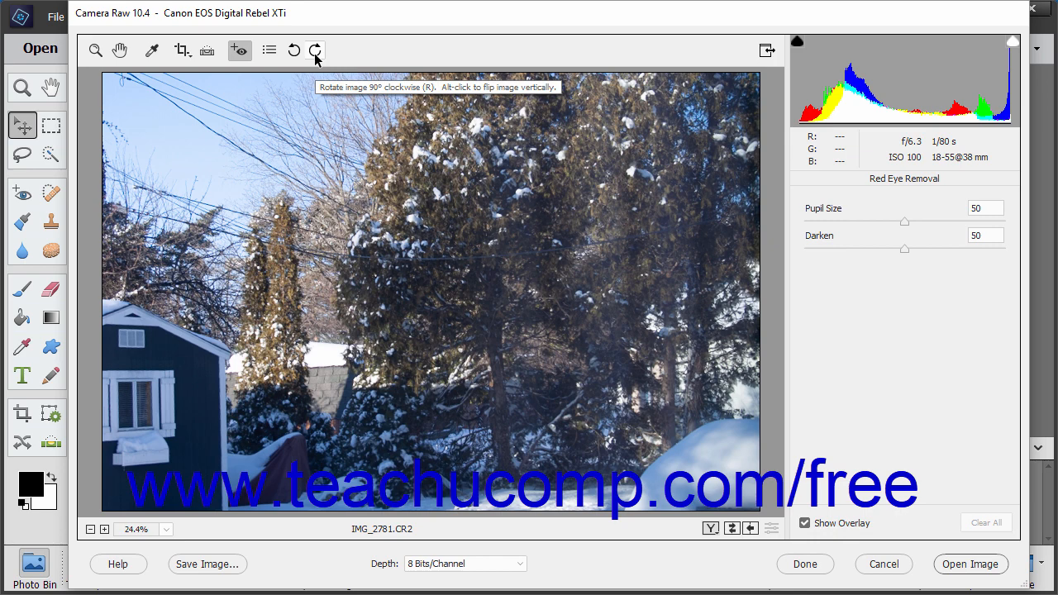
left_click(315, 53)
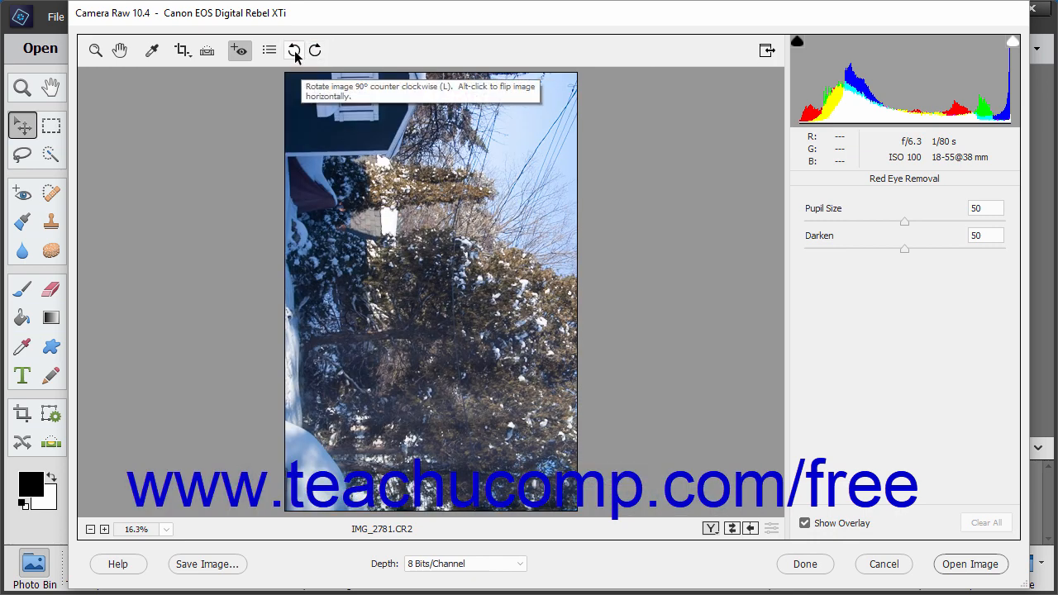
left_click(294, 51)
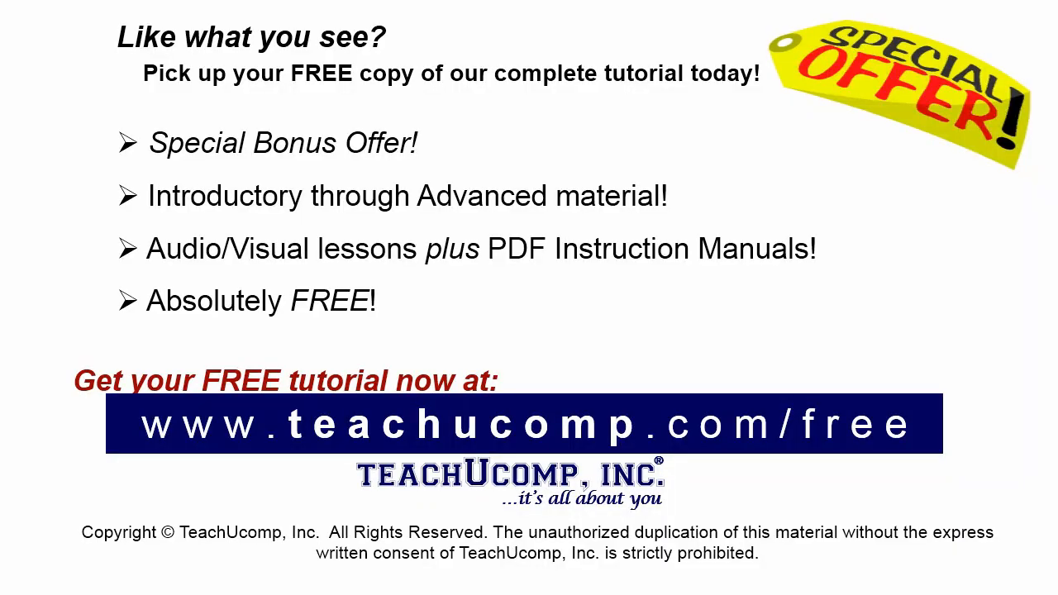